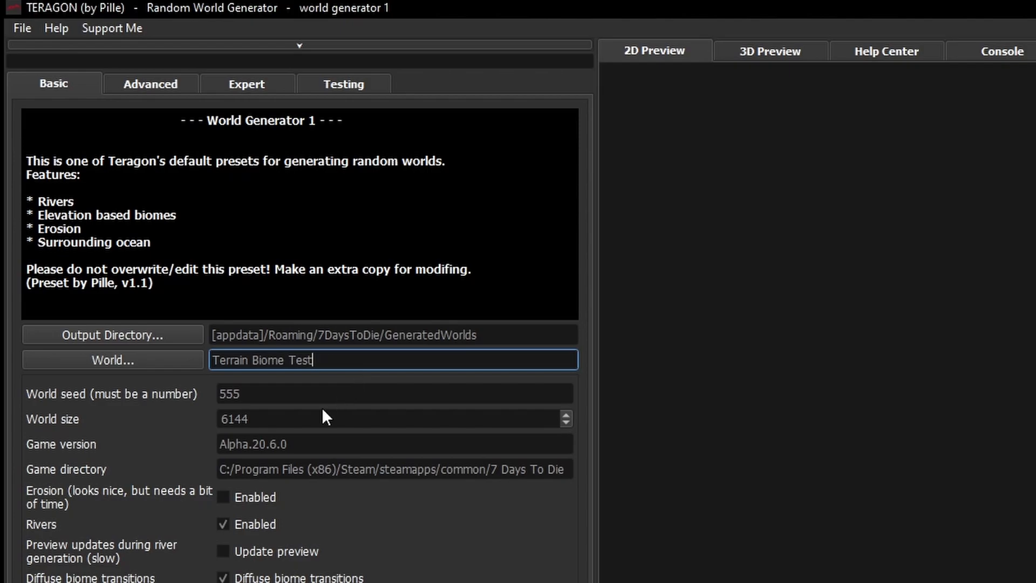
# Generate a 4096 world with rivers turned off and dismiss the completion message.
pyautogui.click(569, 424)
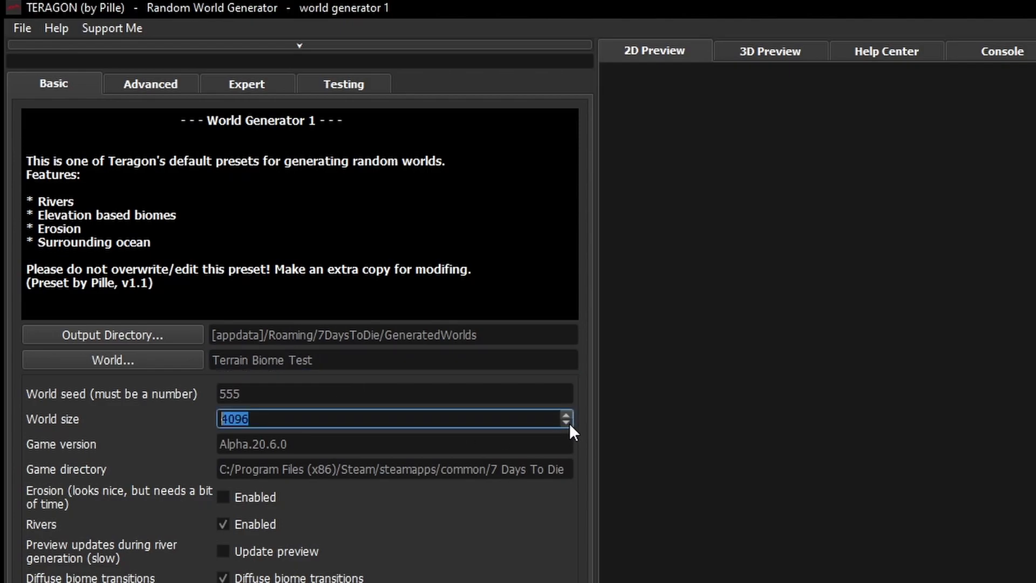
pyautogui.click(223, 524)
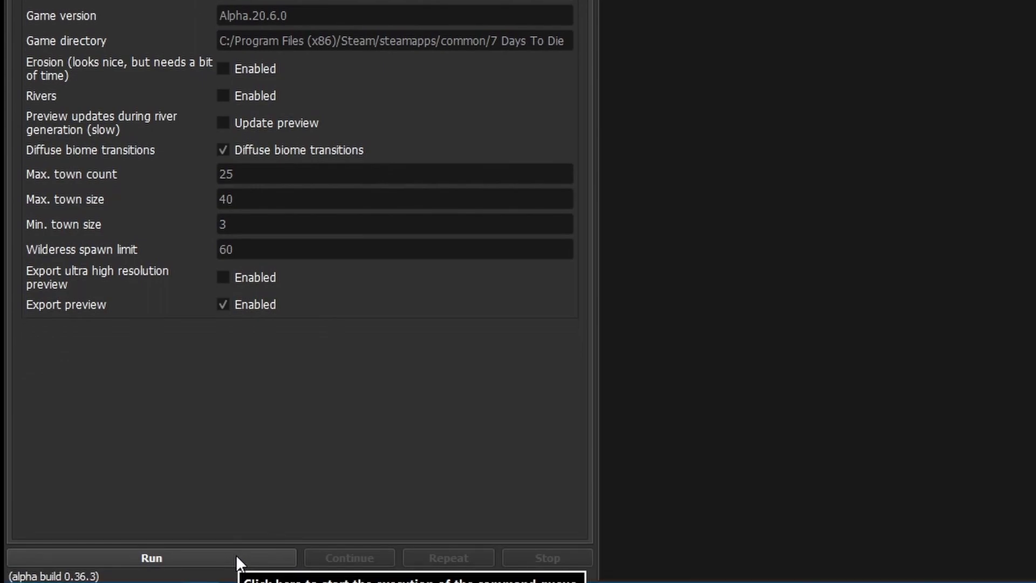
pyautogui.click(236, 557)
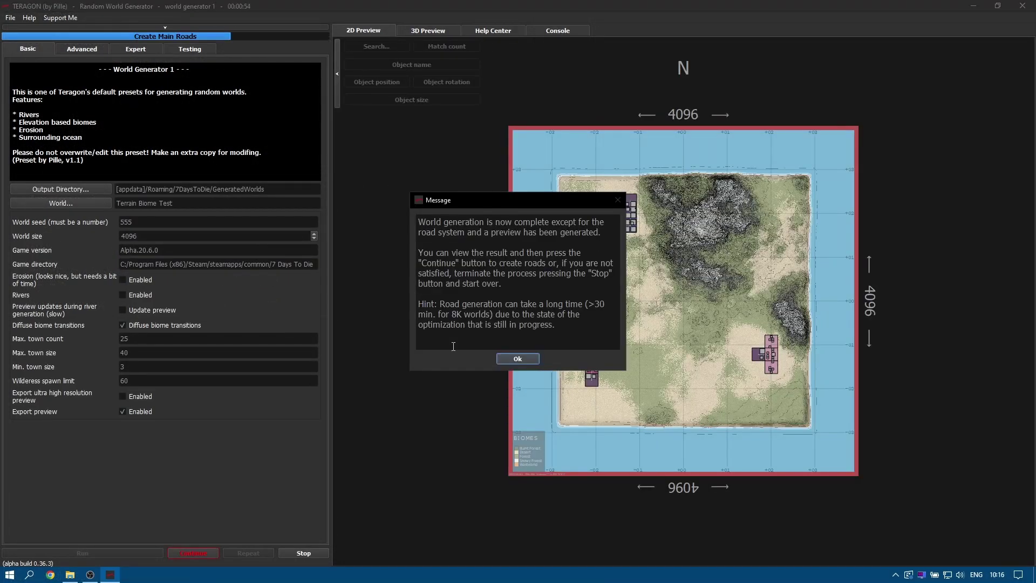
pyautogui.click(530, 359)
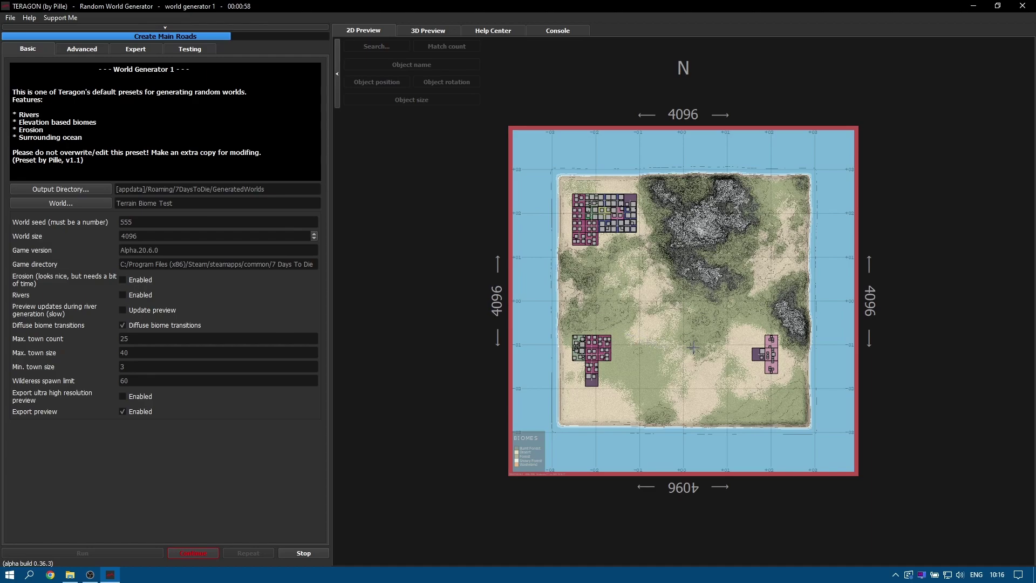
# Zoom into the 2D preview and inspect the rwg_tile_gateway_cap tile and remnant_house_13 building.
pyautogui.scroll(2, 660, 344)
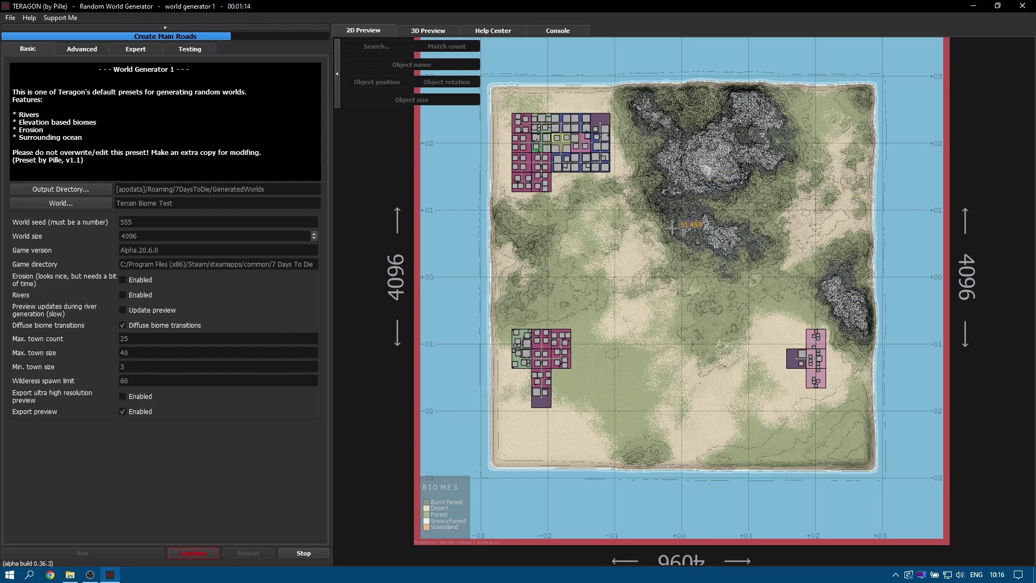
pyautogui.scroll(5, 637, 373)
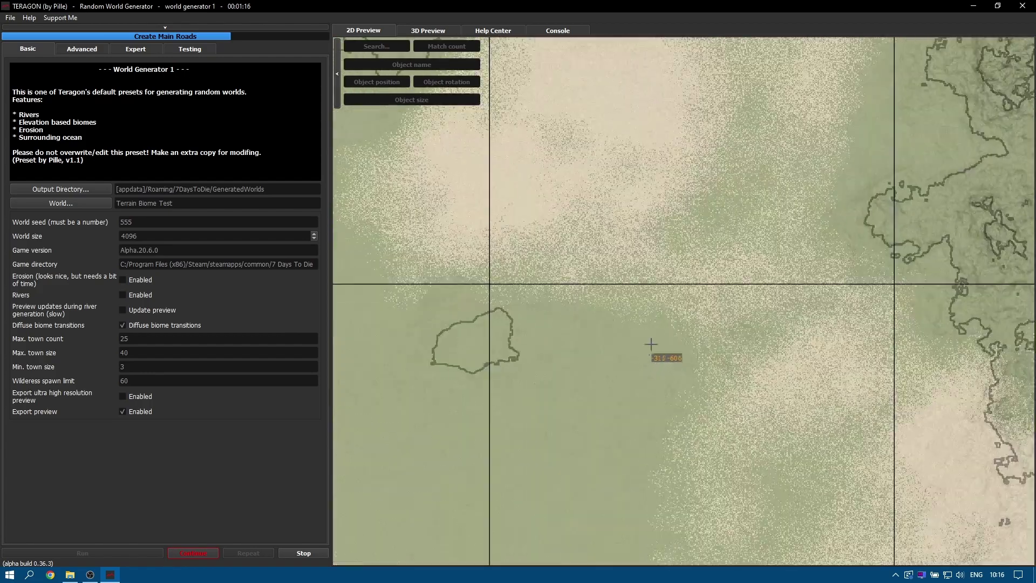
pyautogui.scroll(-5, 788, 439)
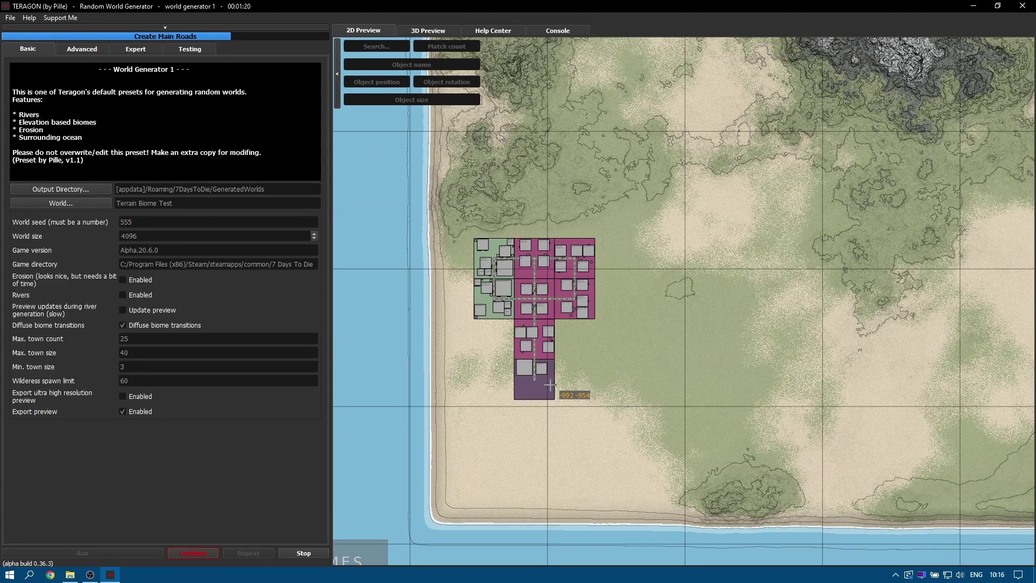
pyautogui.click(534, 380)
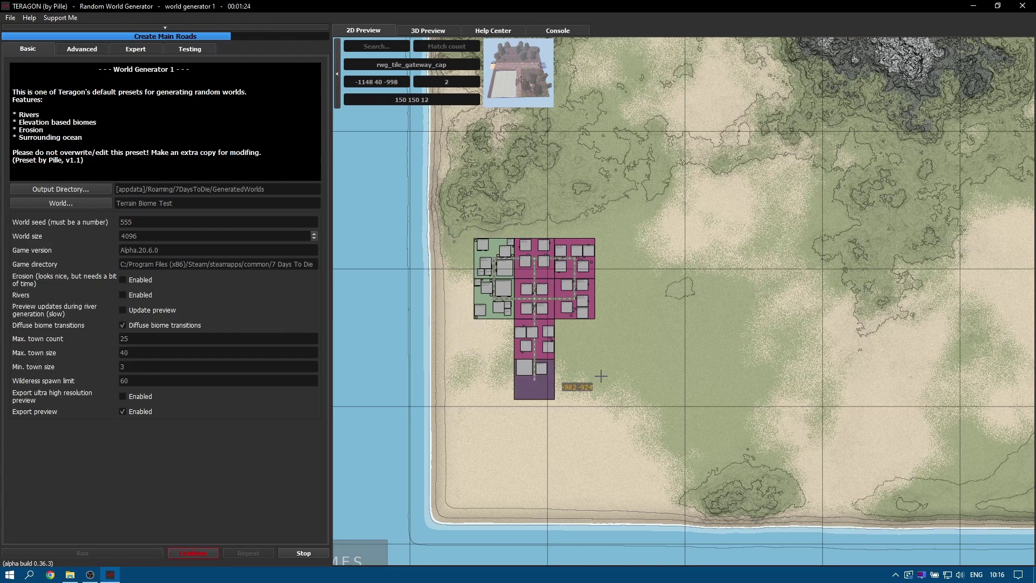
pyautogui.click(542, 246)
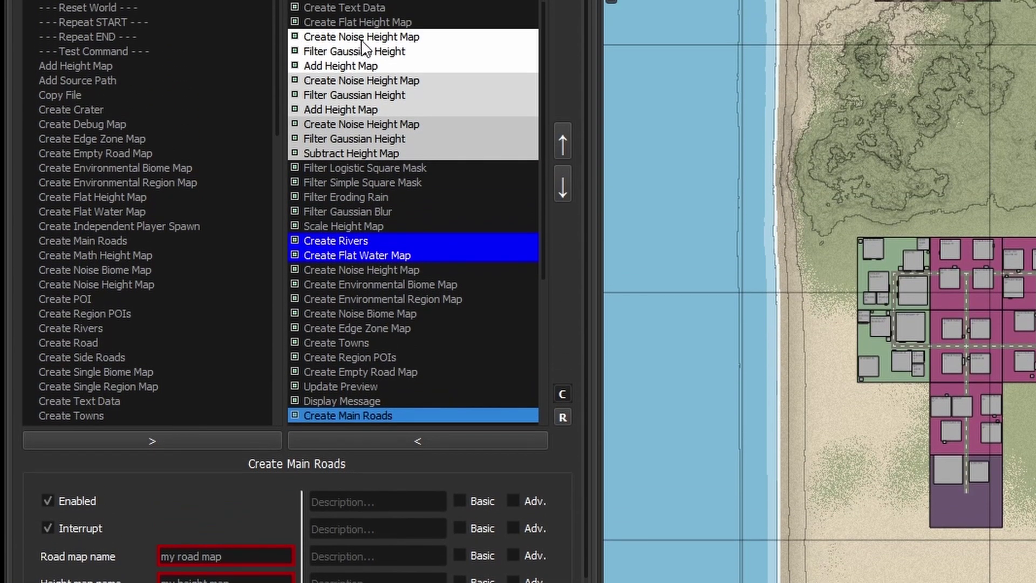
# View the Create Noise Height Map settings (hills, frequency 0.0005), then the Environmental Biome Map's.
pyautogui.click(362, 37)
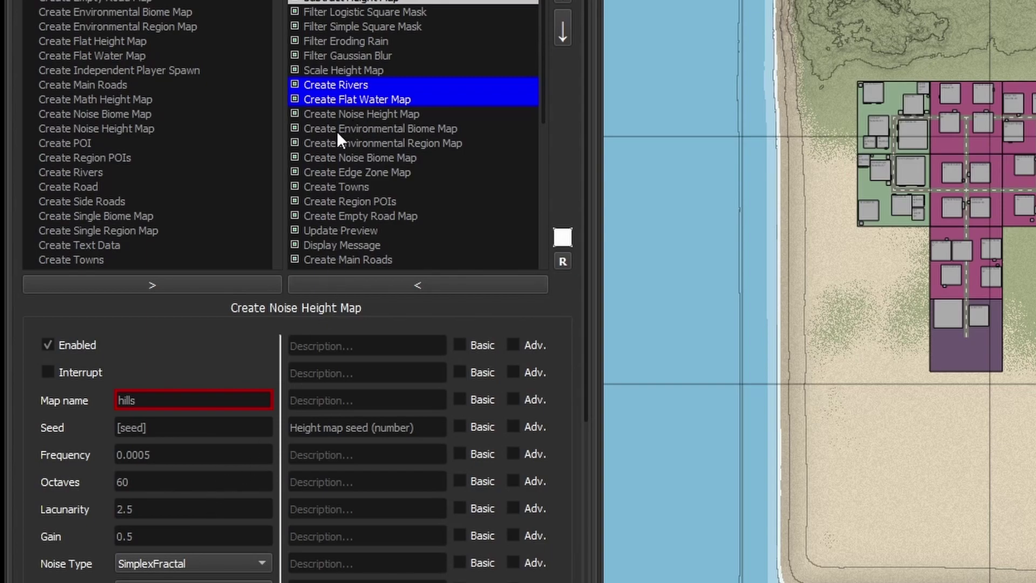
pyautogui.click(416, 130)
# Scroll to the biome height bands and open the biome choices for the lowest band.
pyautogui.scroll(-5, 160, 372)
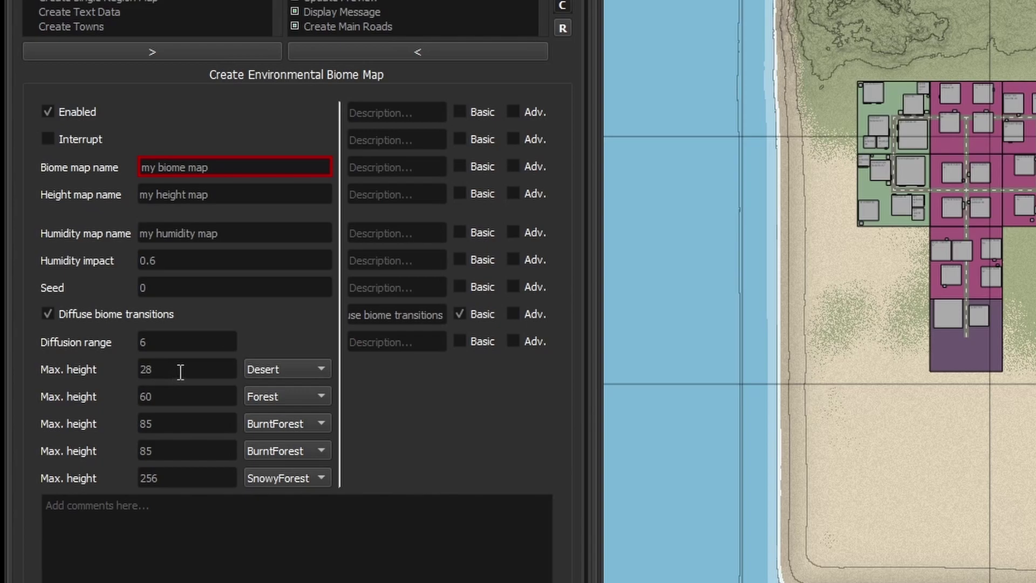
pyautogui.click(299, 364)
# Make the lowest band Forest, briefly trying Desert and Wasteland on the second and fourth bands.
pyautogui.click(286, 387)
pyautogui.click(284, 396)
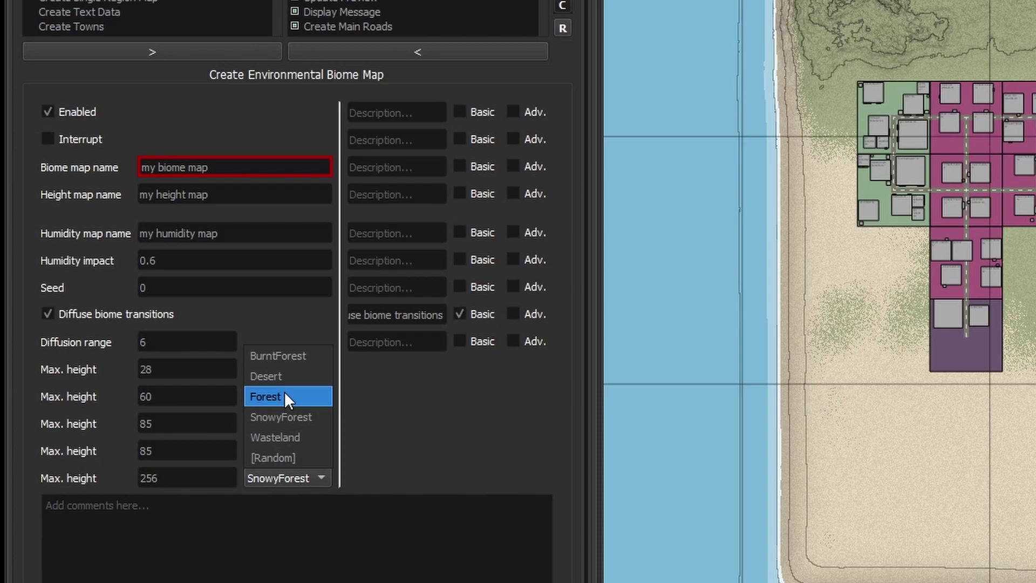
pyautogui.click(280, 379)
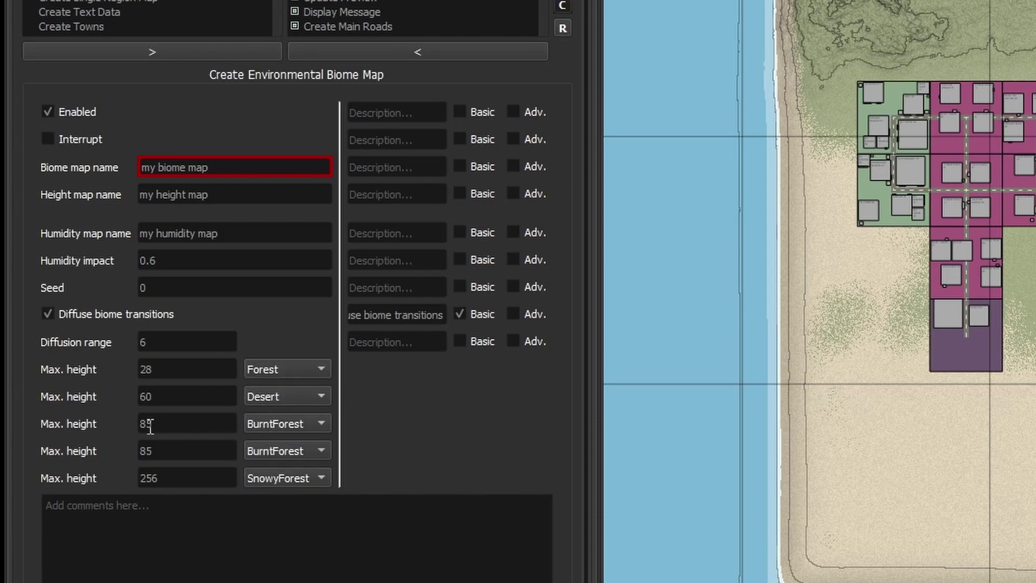
pyautogui.click(262, 451)
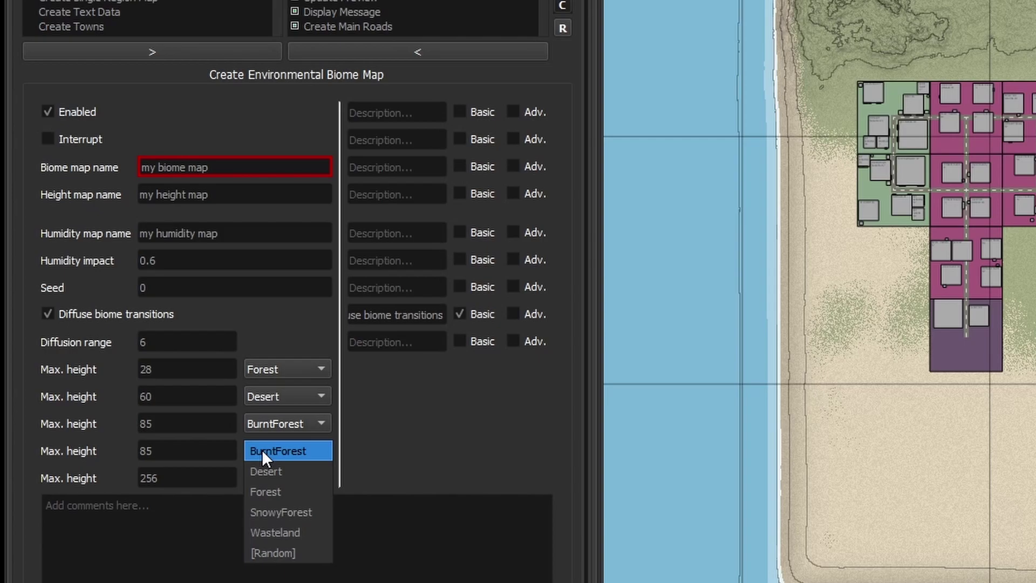
pyautogui.click(268, 534)
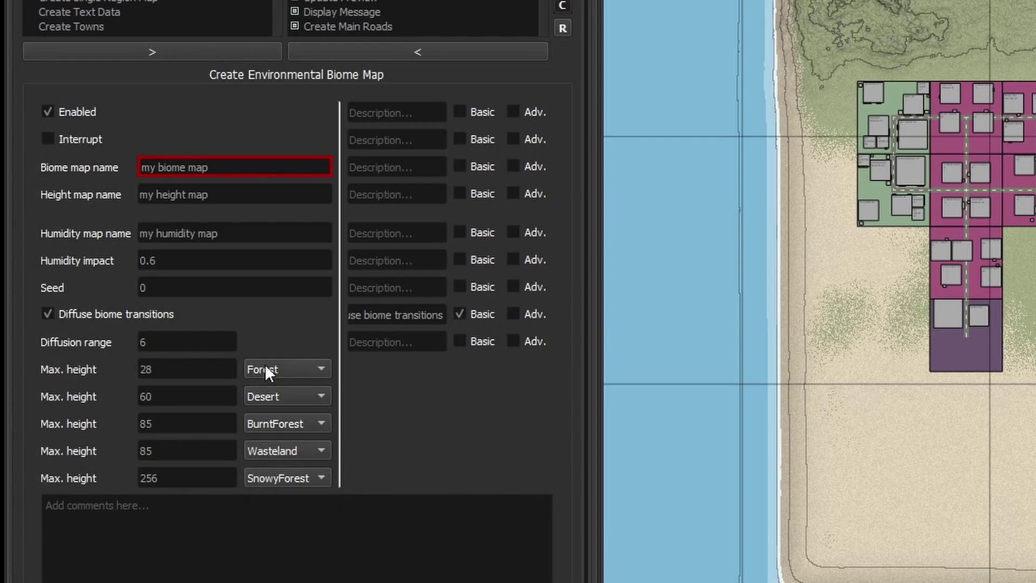
# Set the second, third and fourth bands to Forest and select the fourth band's 85 height.
pyautogui.click(270, 393)
pyautogui.click(274, 416)
pyautogui.click(274, 424)
pyautogui.click(270, 464)
pyautogui.click(271, 452)
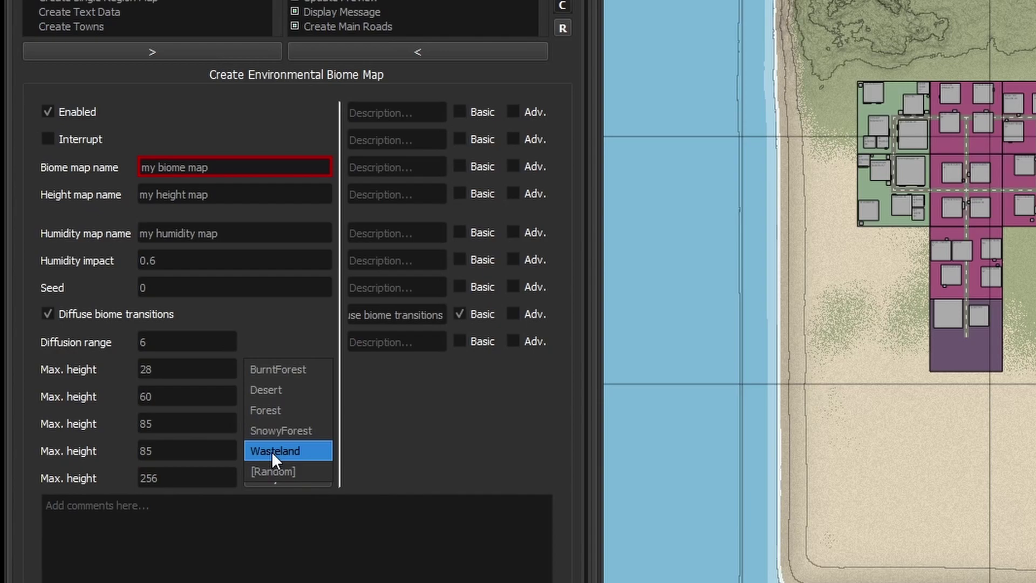
pyautogui.click(274, 410)
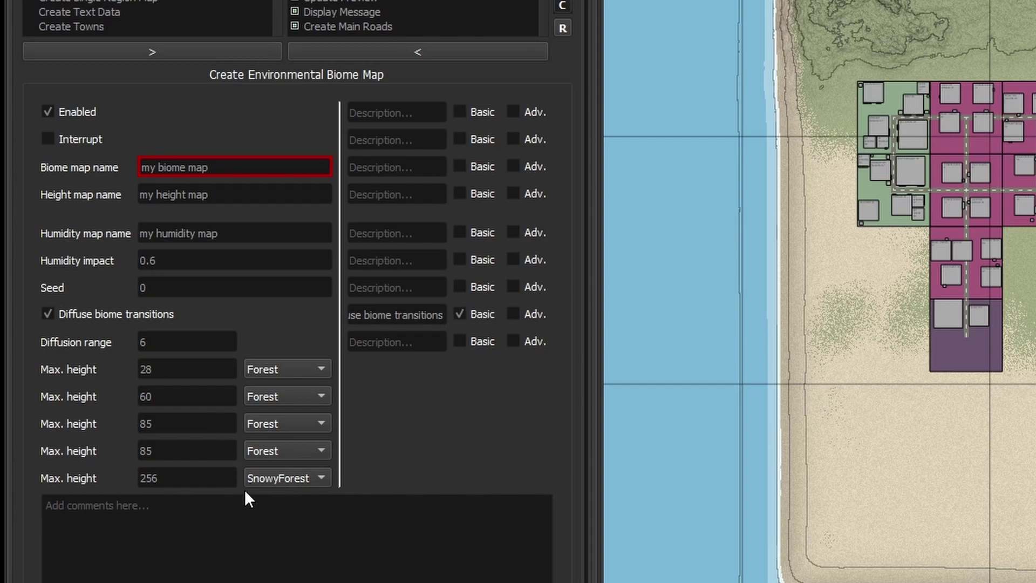
pyautogui.moveTo(218, 451); pyautogui.dragTo(137, 451)
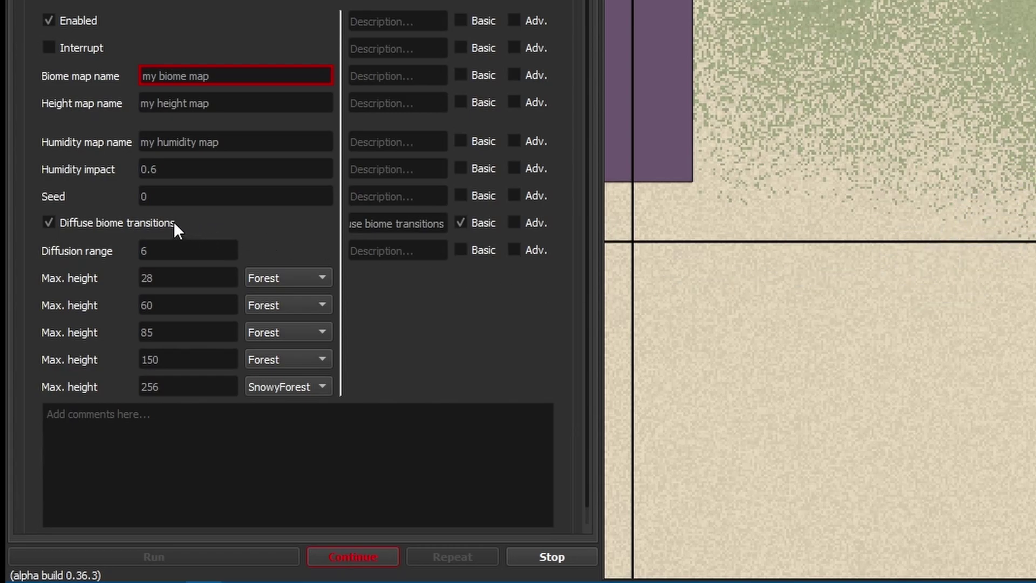
# Lower the biome diffusion range to 3, then to 2.
pyautogui.doubleClick(183, 250)
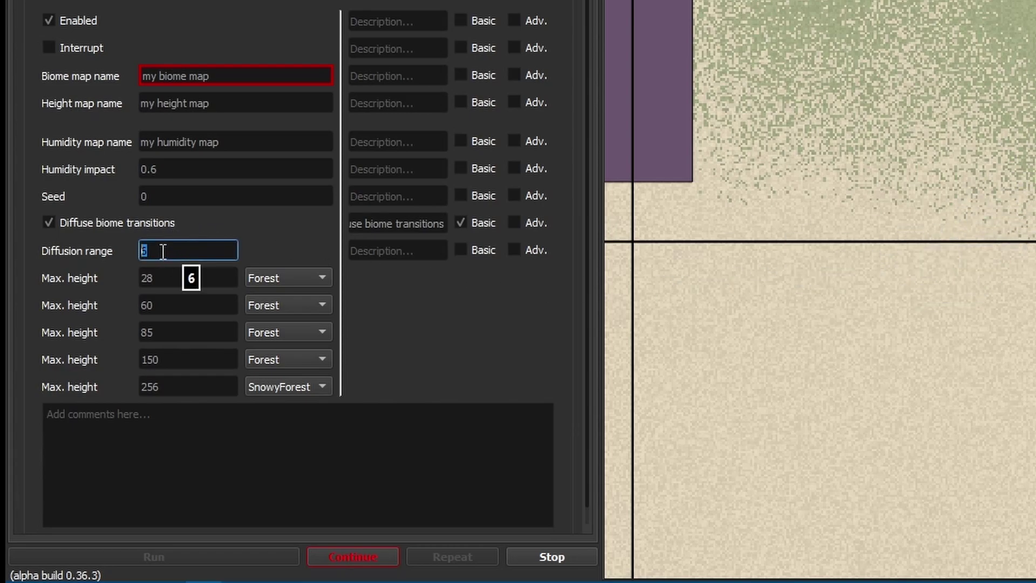
pyautogui.click(918, 129)
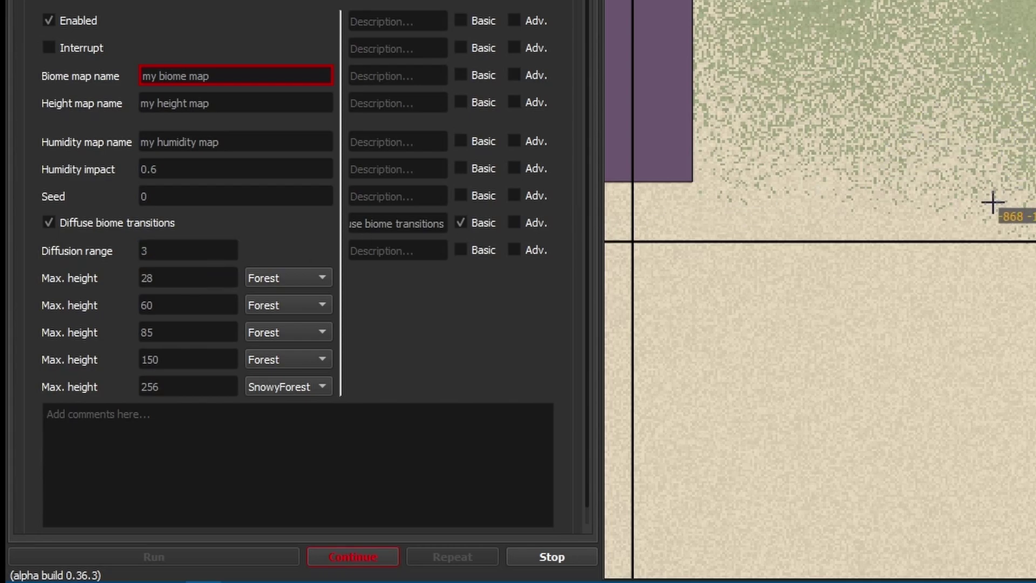
pyautogui.doubleClick(168, 249)
pyautogui.write('2')
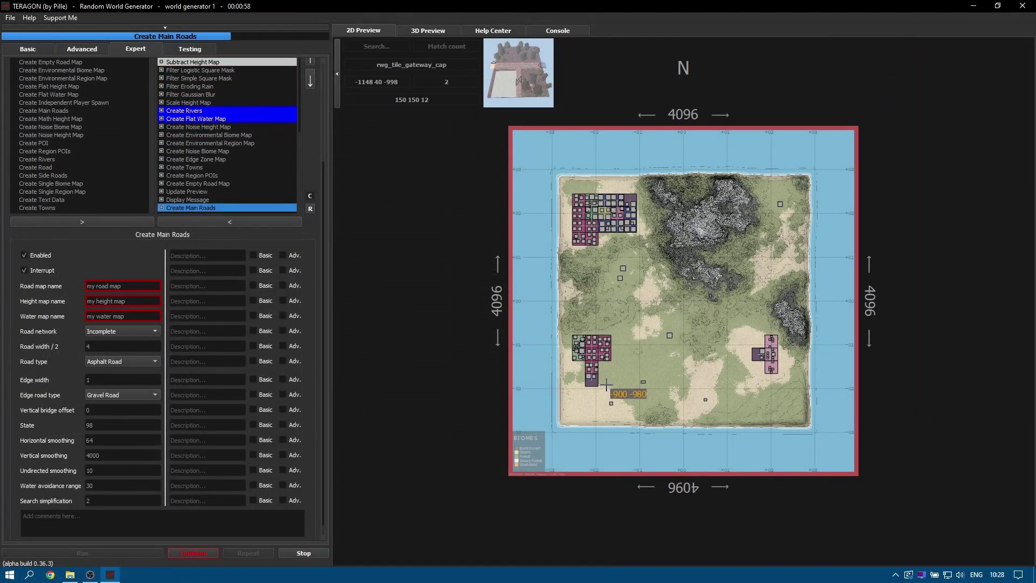
pyautogui.scroll(4, 605, 387)
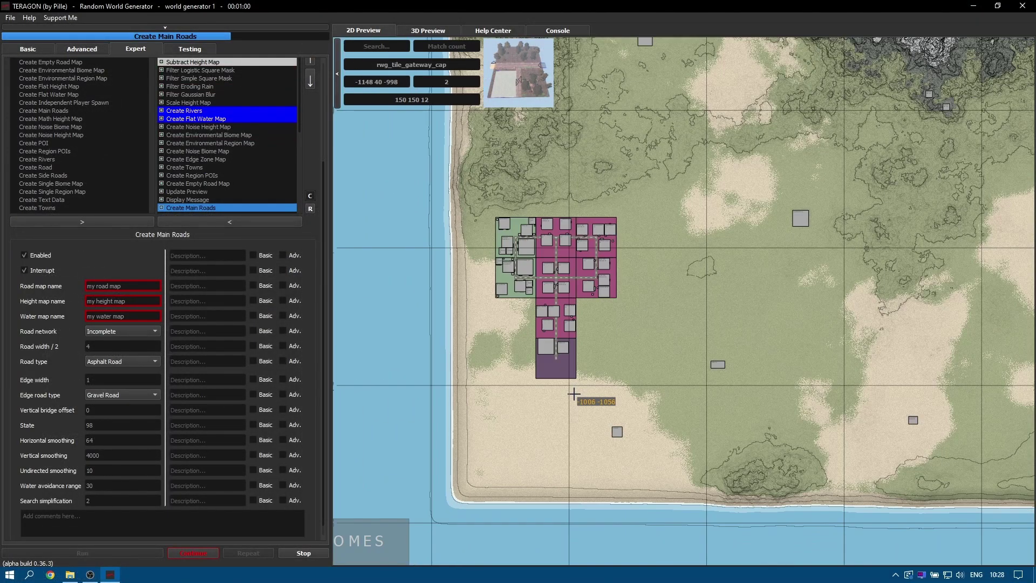
pyautogui.scroll(5, 574, 394)
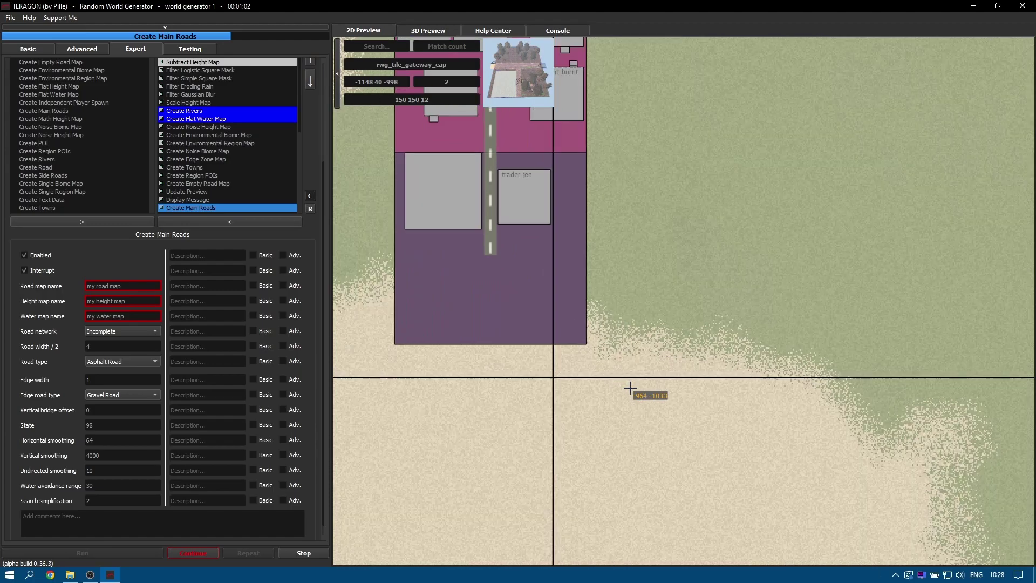
pyautogui.moveTo(745, 301); pyautogui.dragTo(584, 398)
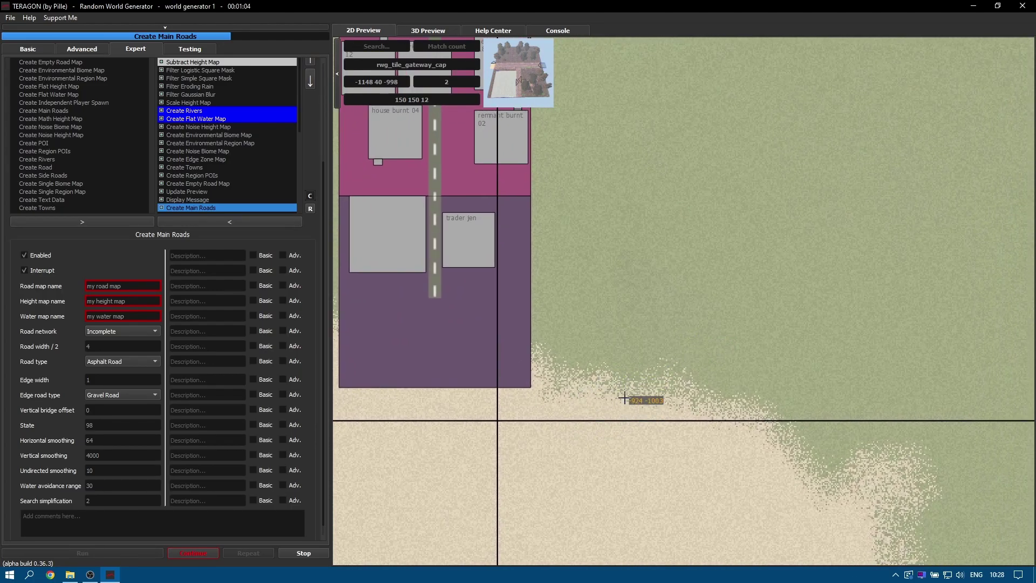
pyautogui.scroll(-5, 696, 410)
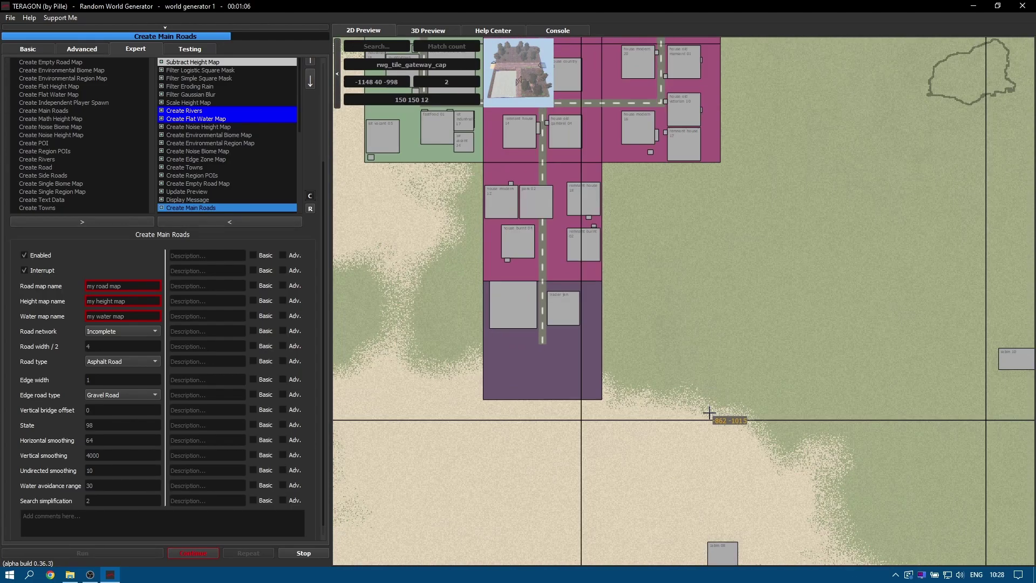
pyautogui.press('Up')
pyautogui.press('Right')
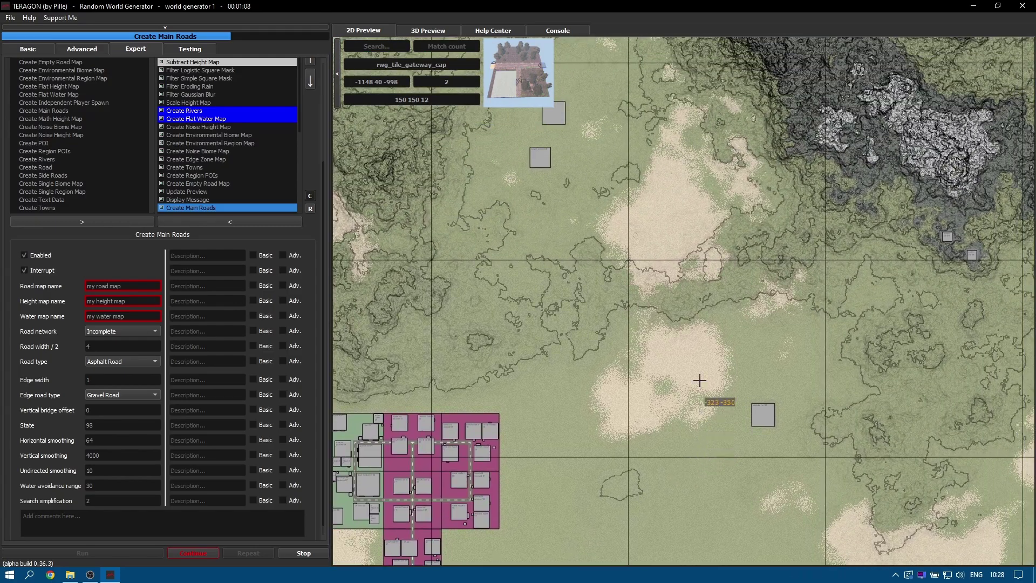
pyautogui.press('Up')
pyautogui.press('Left')
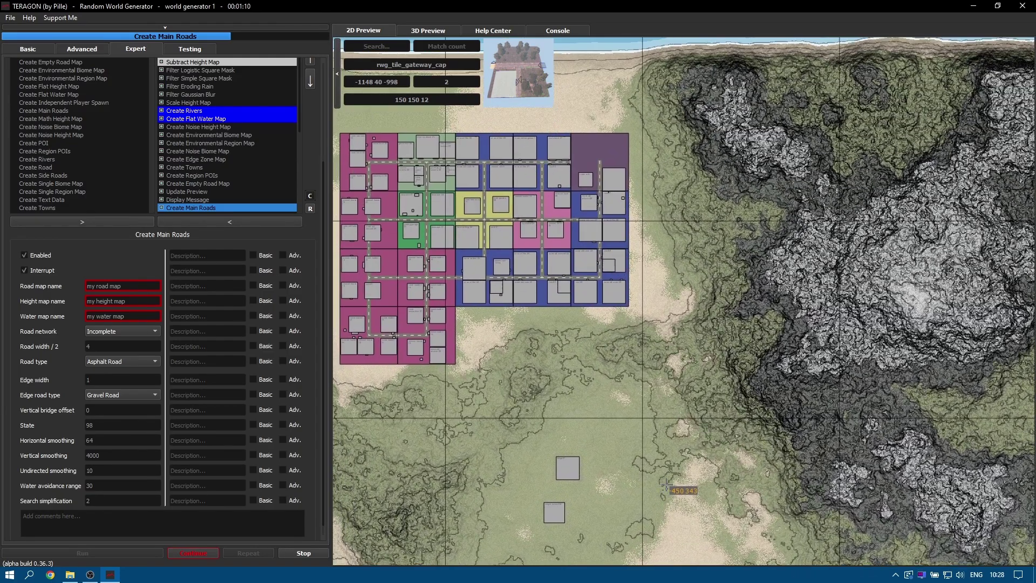
pyautogui.press('Down')
pyautogui.press('Right')
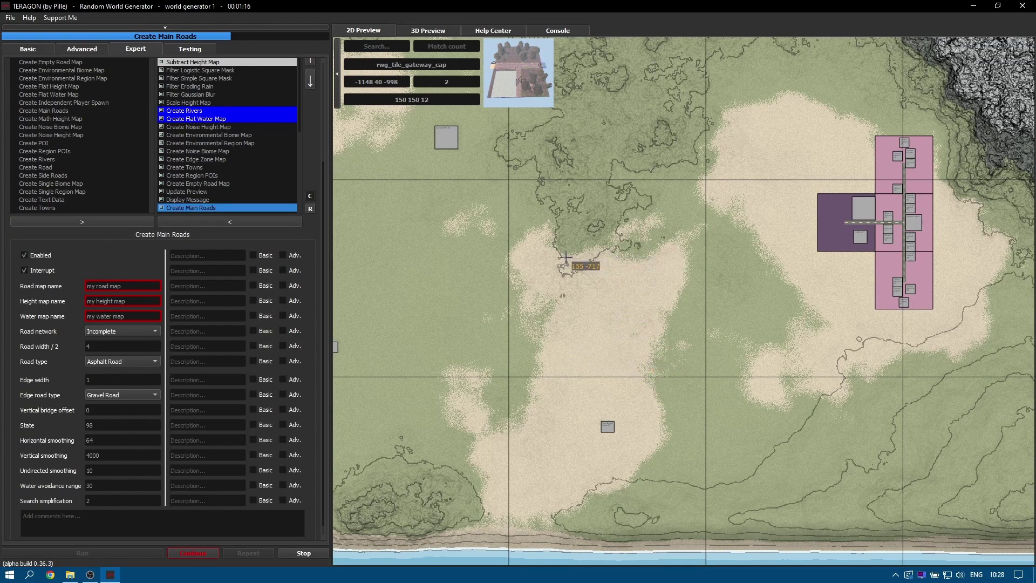
pyautogui.scroll(-3, 551, 318)
pyautogui.scroll(2, 538, 324)
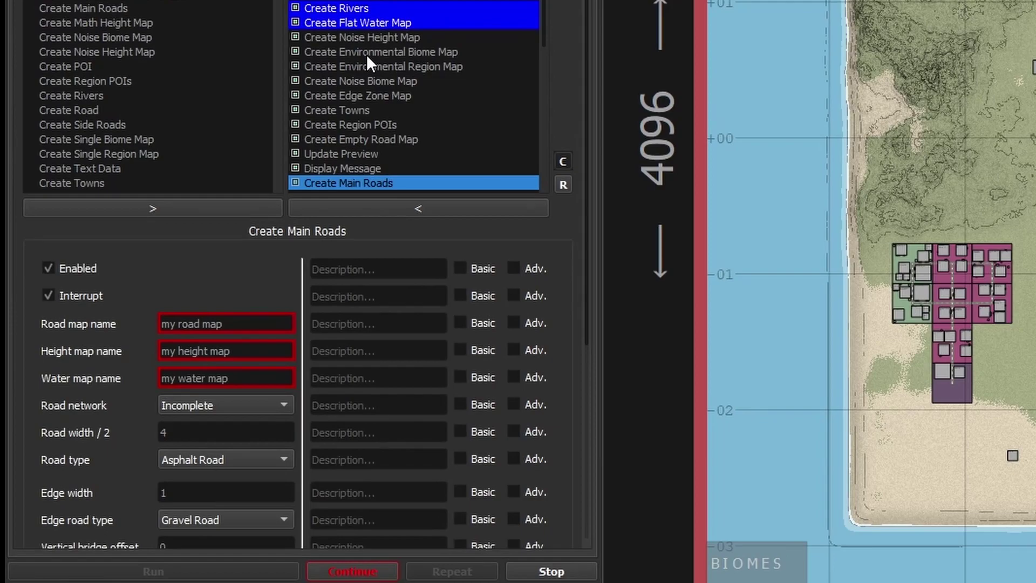
# Disable Create Environmental Biome Map and enable Create Noise Biome Map in the command queue.
pyautogui.click(355, 68)
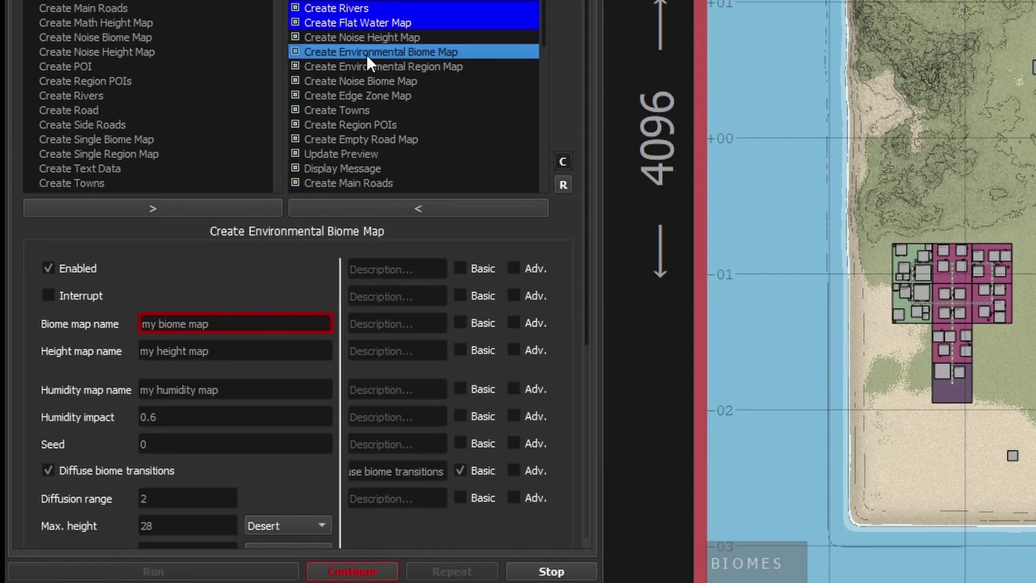
pyautogui.click(47, 268)
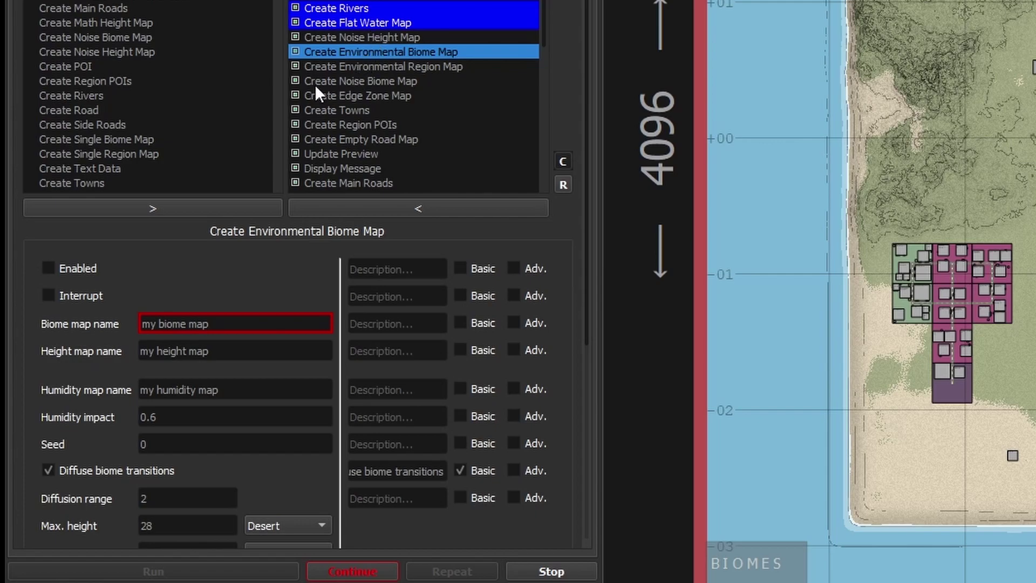
pyautogui.click(351, 81)
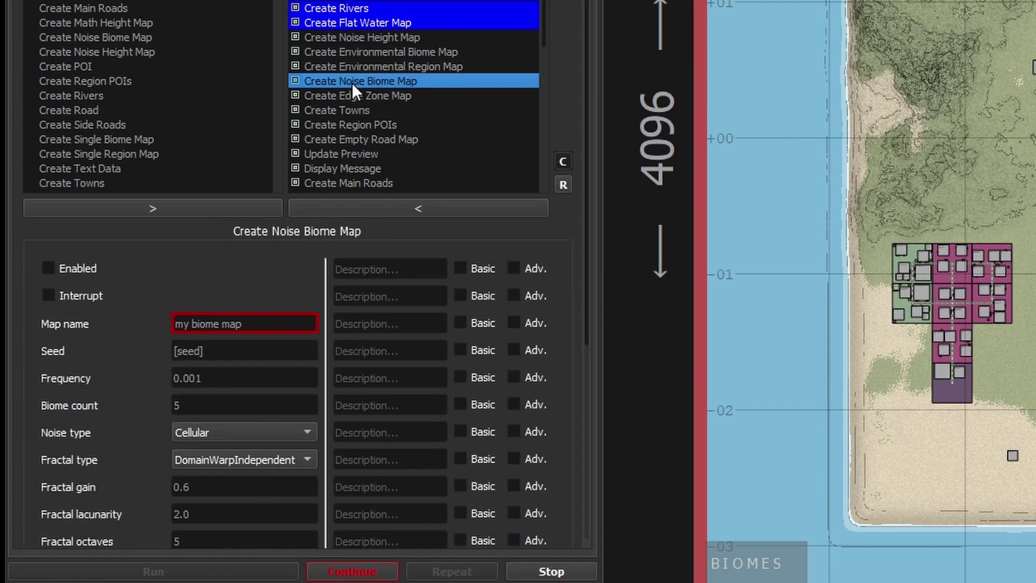
pyautogui.click(48, 269)
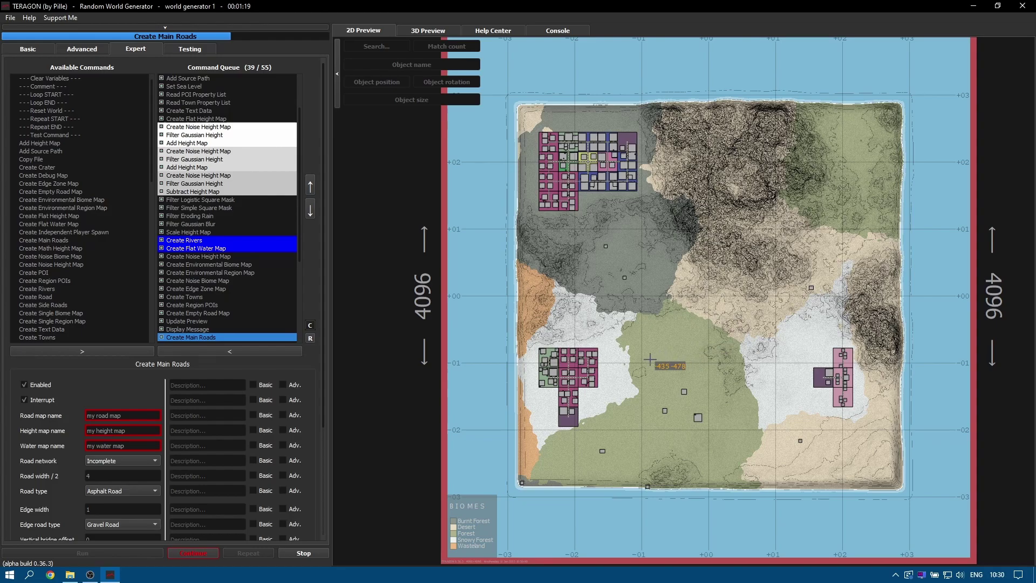
pyautogui.scroll(4, 639, 358)
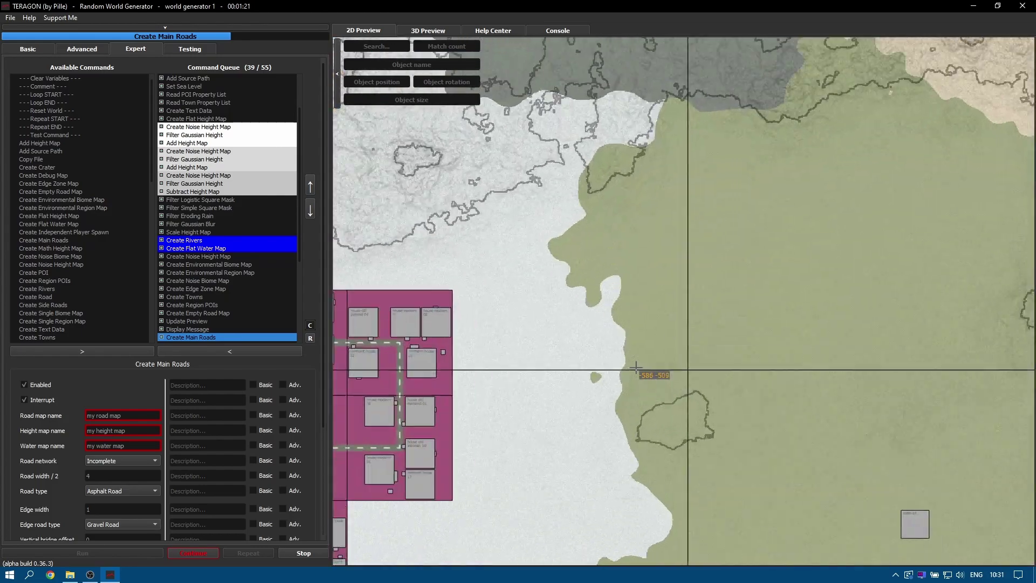
pyautogui.scroll(-6, 632, 351)
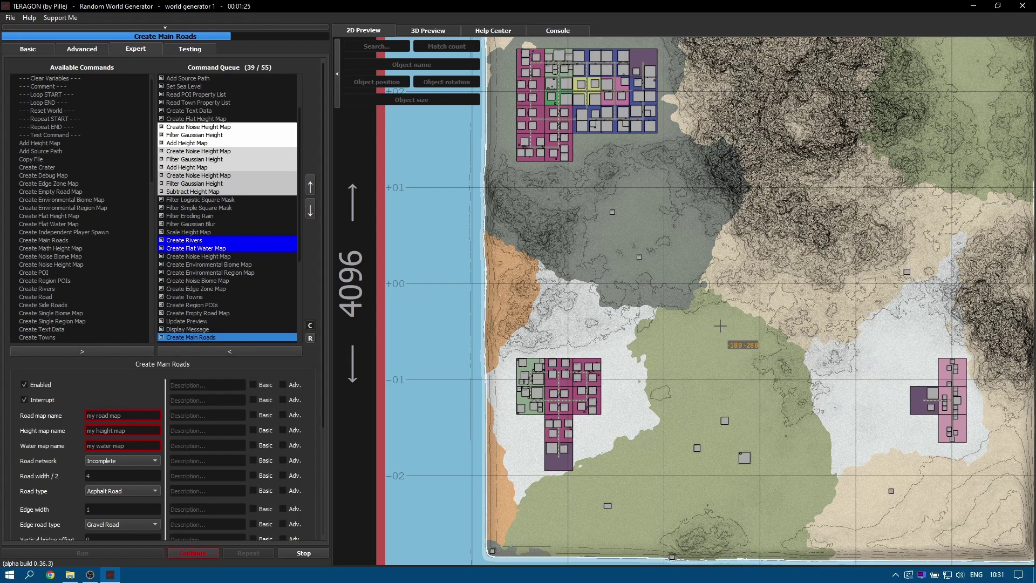
pyautogui.scroll(-1, 761, 253)
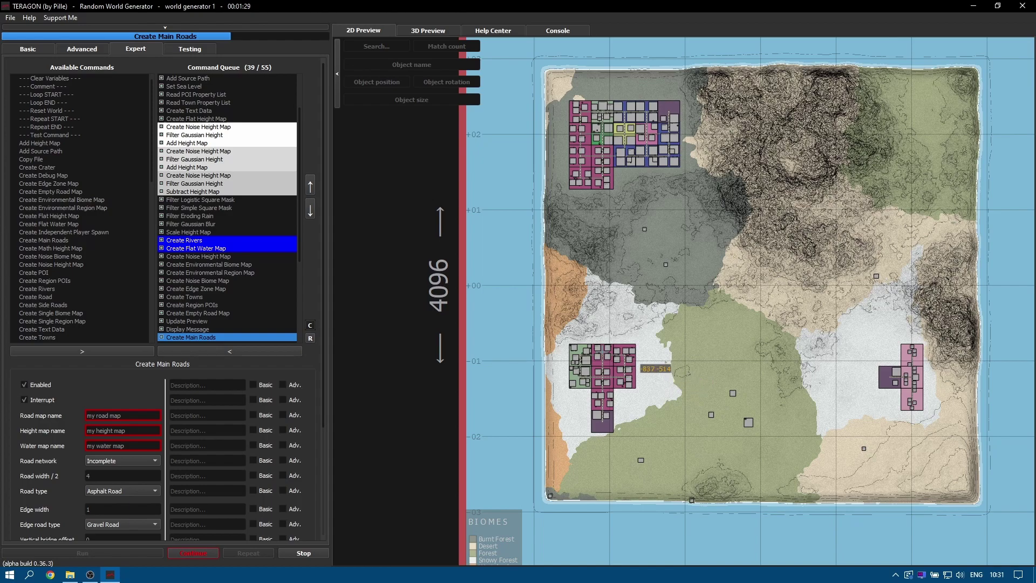
pyautogui.moveTo(558, 341)
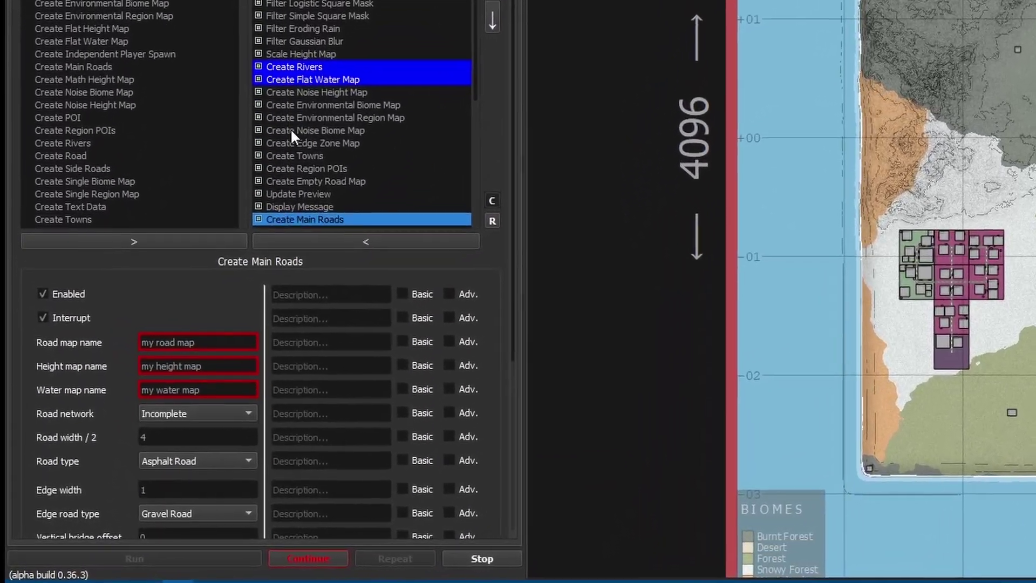
# Change the noise biome frequency from 0.001 to 0.002 and resume generation.
pyautogui.click(291, 130)
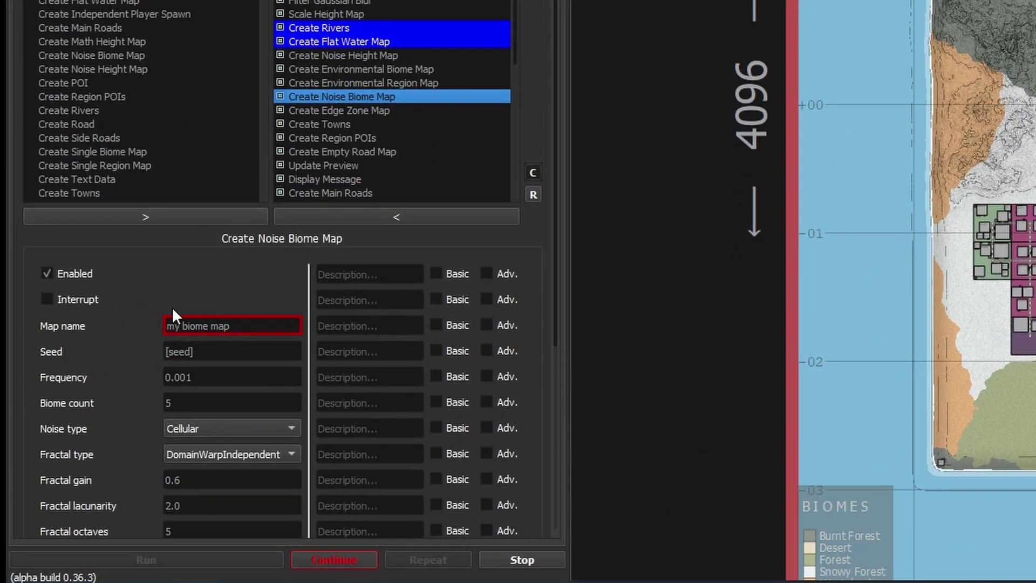
pyautogui.click(206, 378)
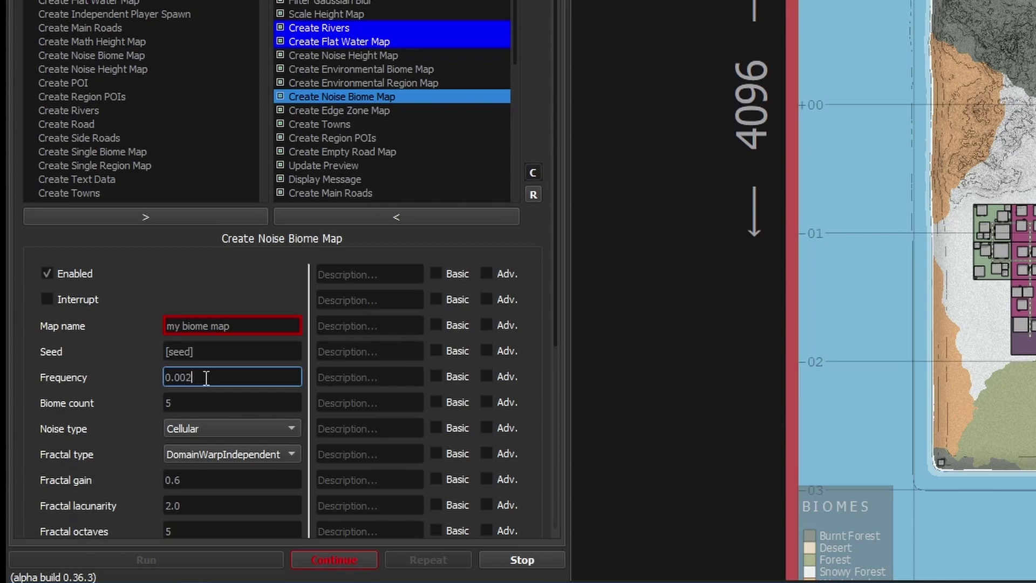
pyautogui.press('Return')
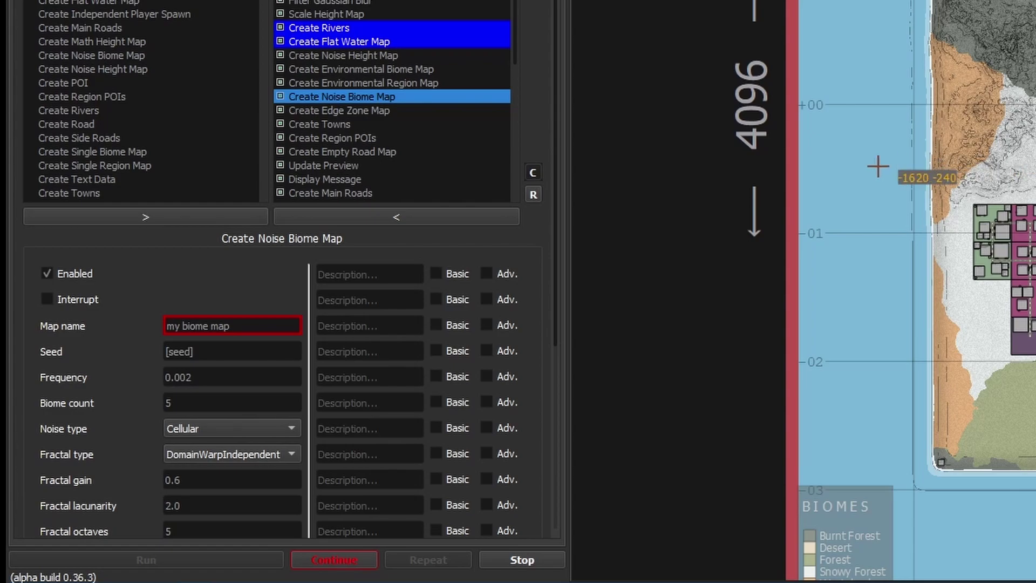
pyautogui.click(350, 561)
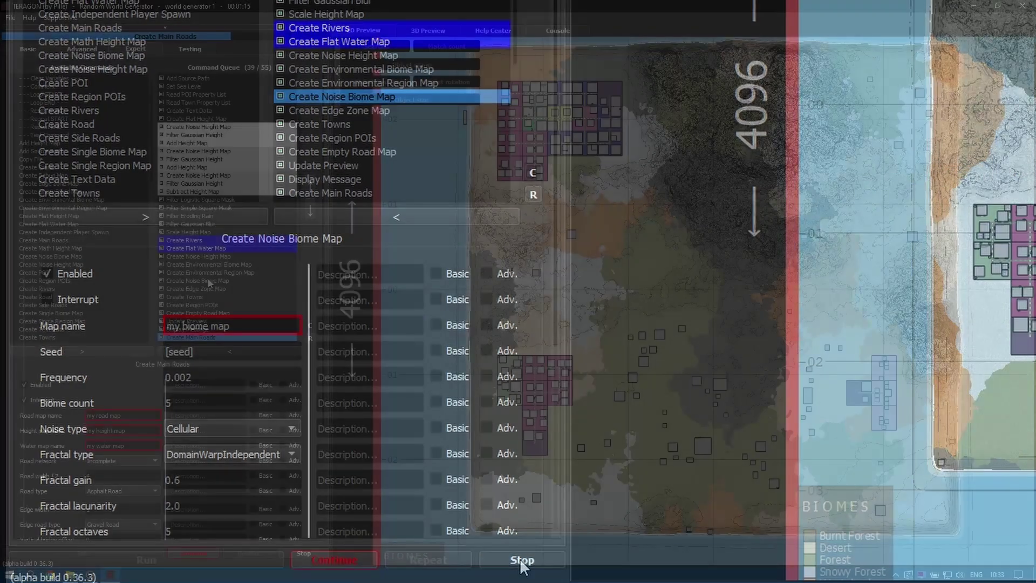